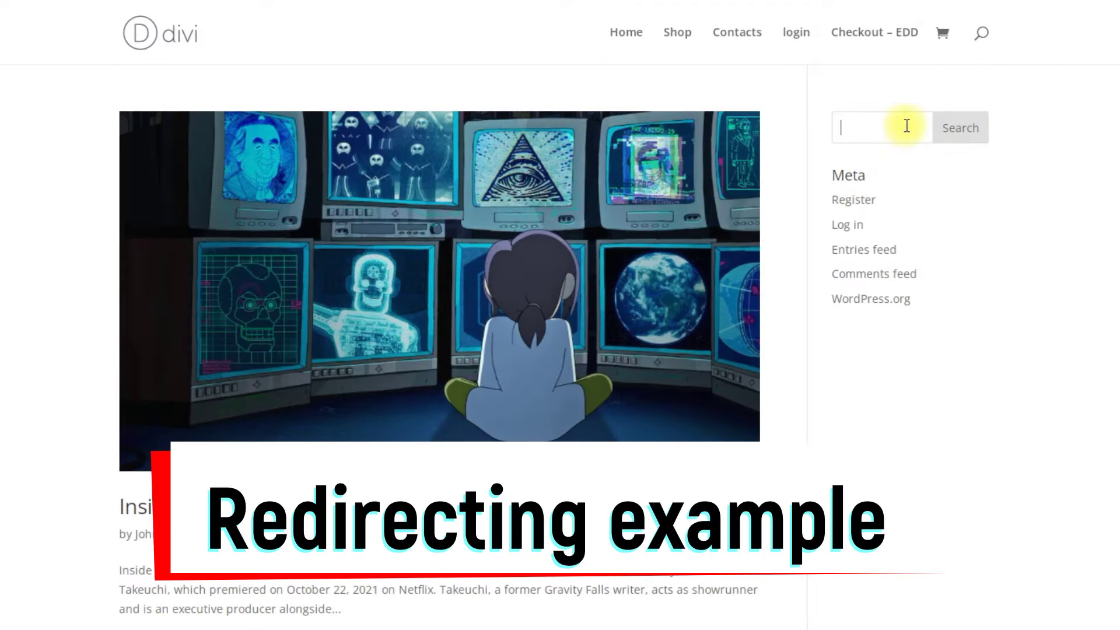
Search the site for FAQ in the sidebar box, then for Banister Crumblebench from the header
type("FAQ")
left_click(965, 129)
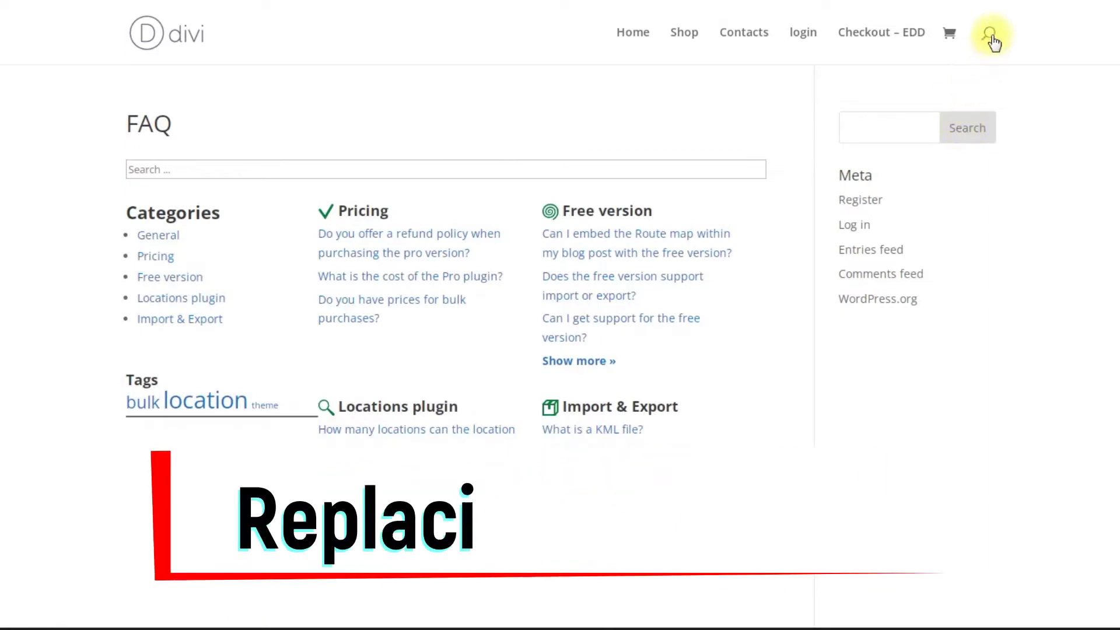
left_click(990, 37)
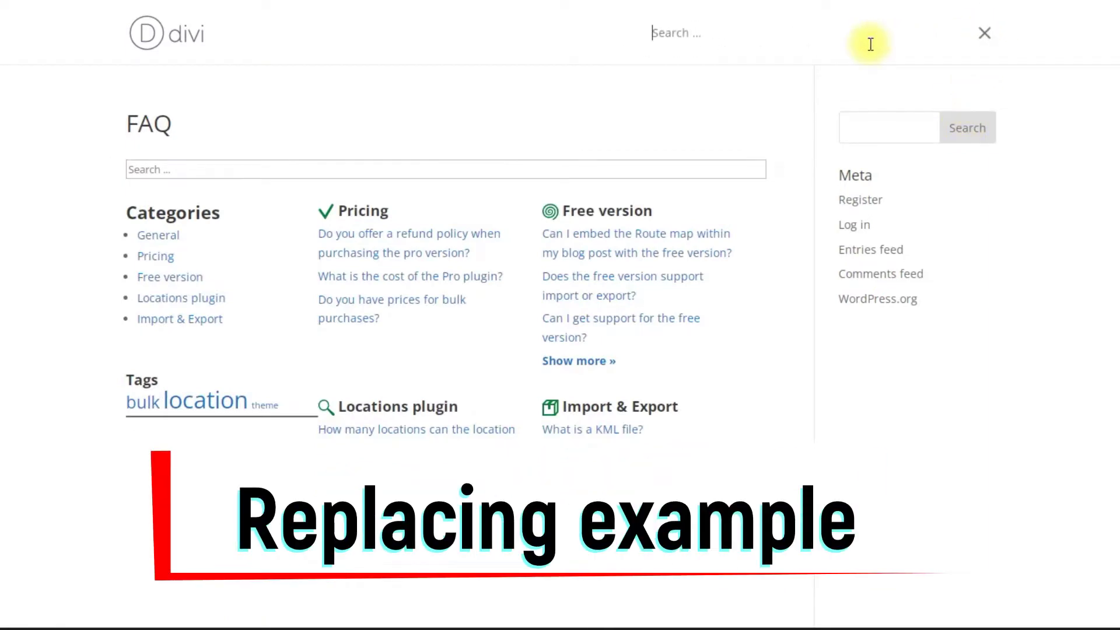
type("Banister Crumblebench")
key("Return")
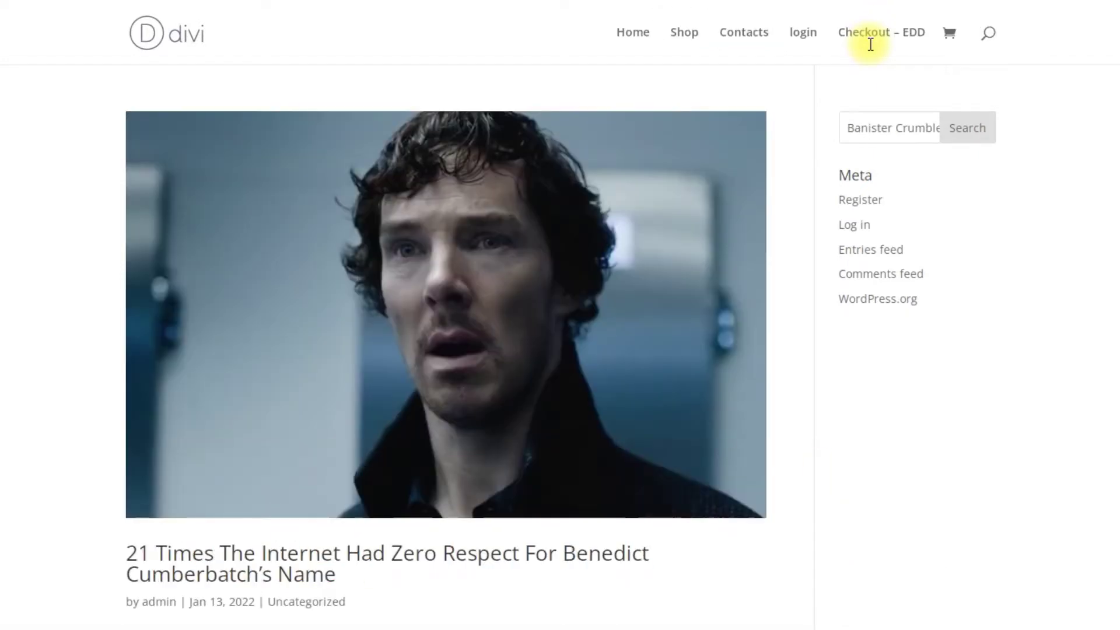
Search for Donald Trump by picking it from the autocomplete suggestions
left_click(985, 35)
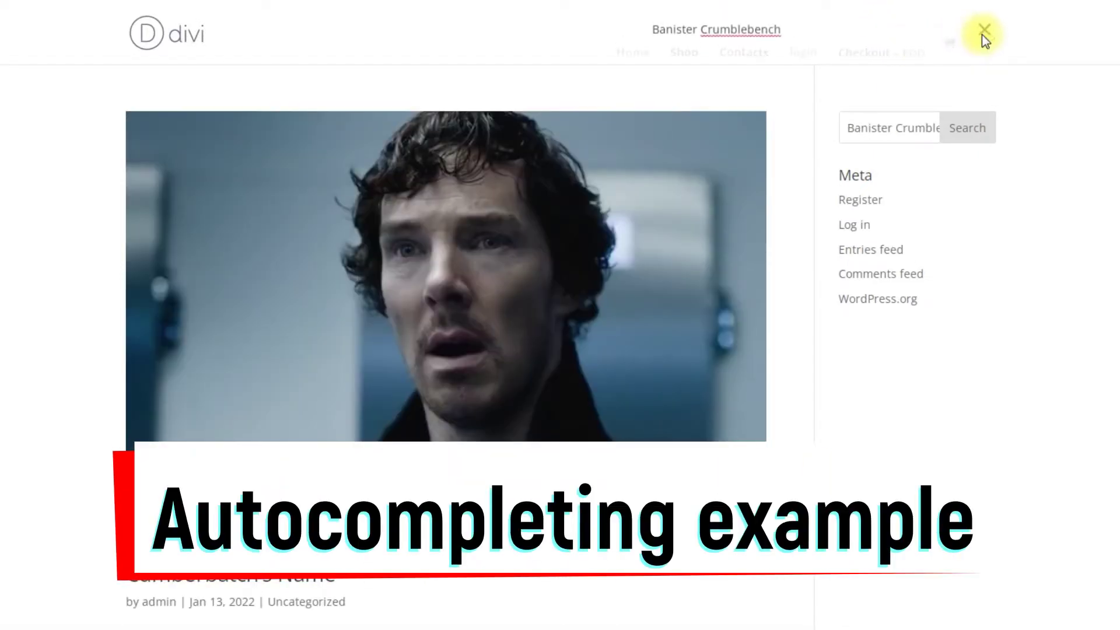
key("ctrl+a")
type("d")
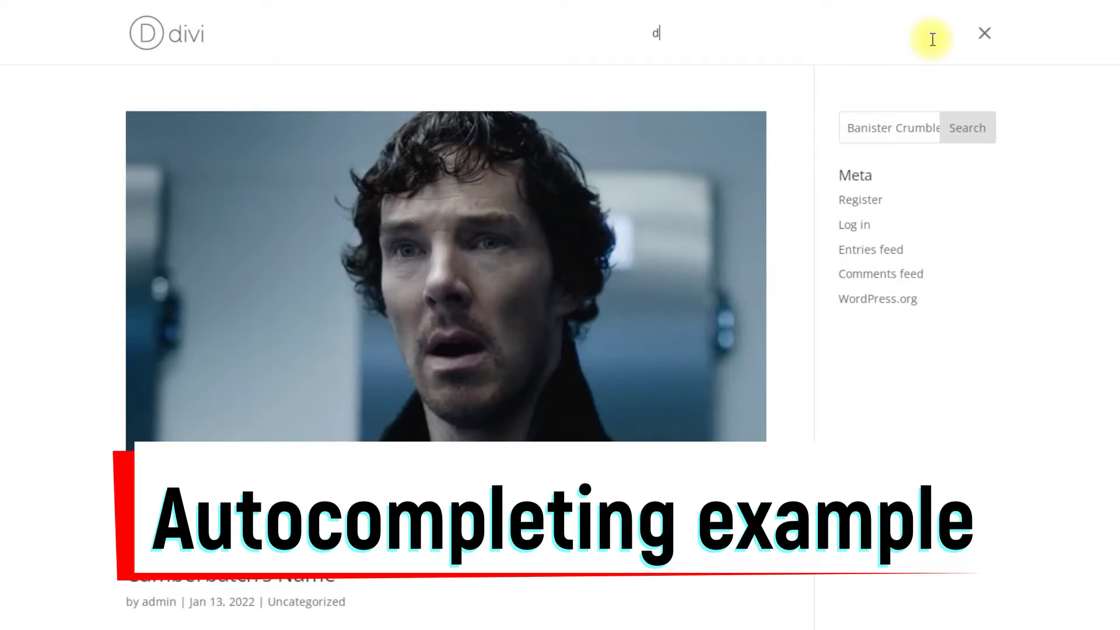
type("o")
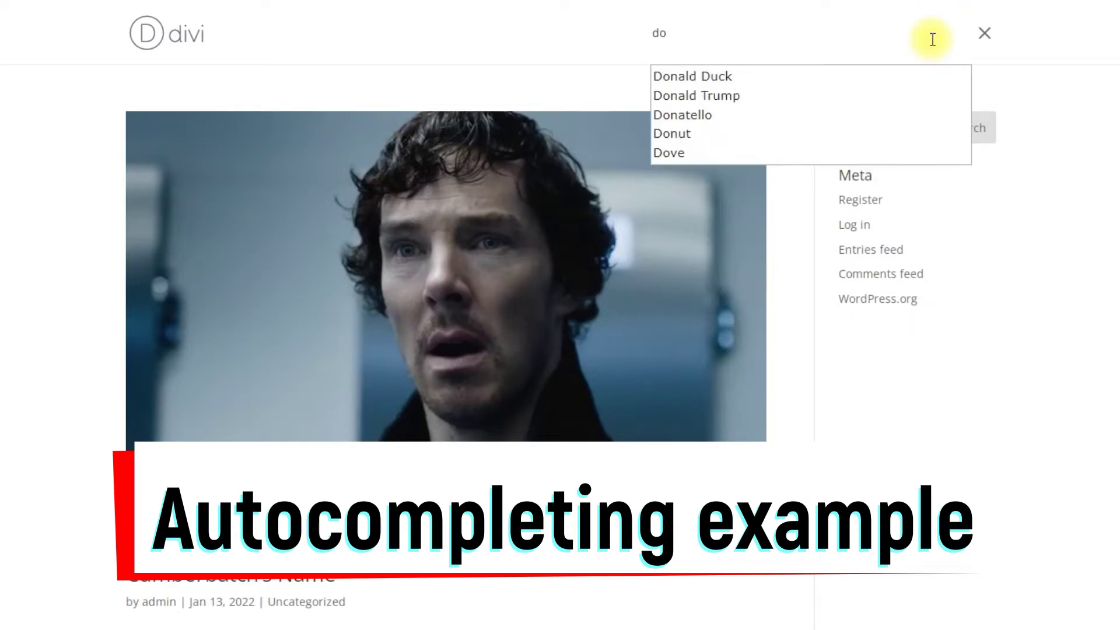
type("nal")
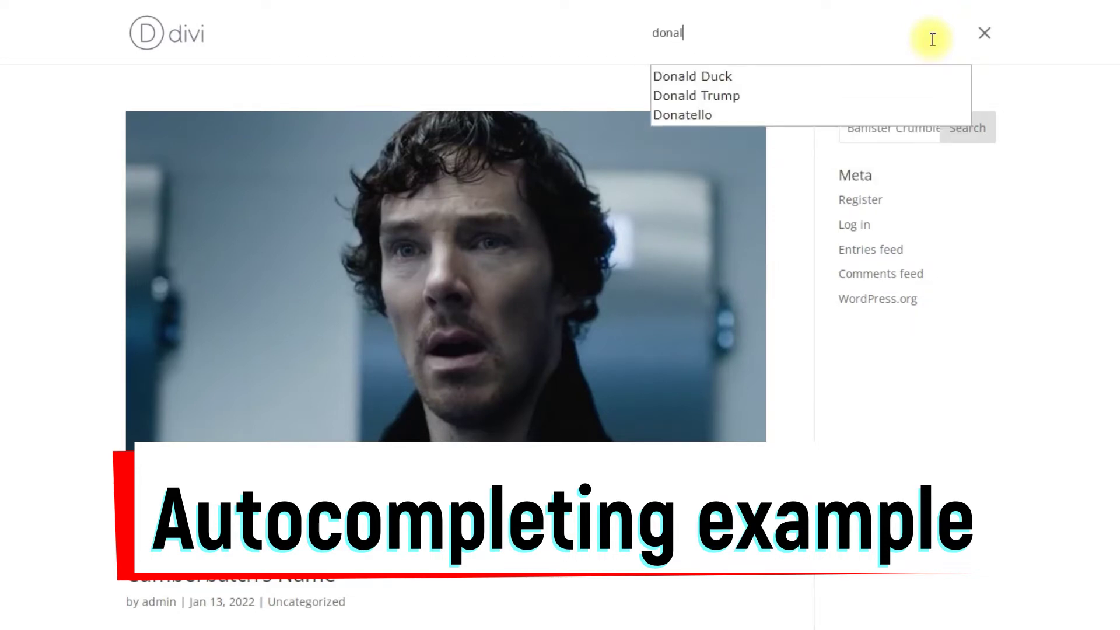
type("d t")
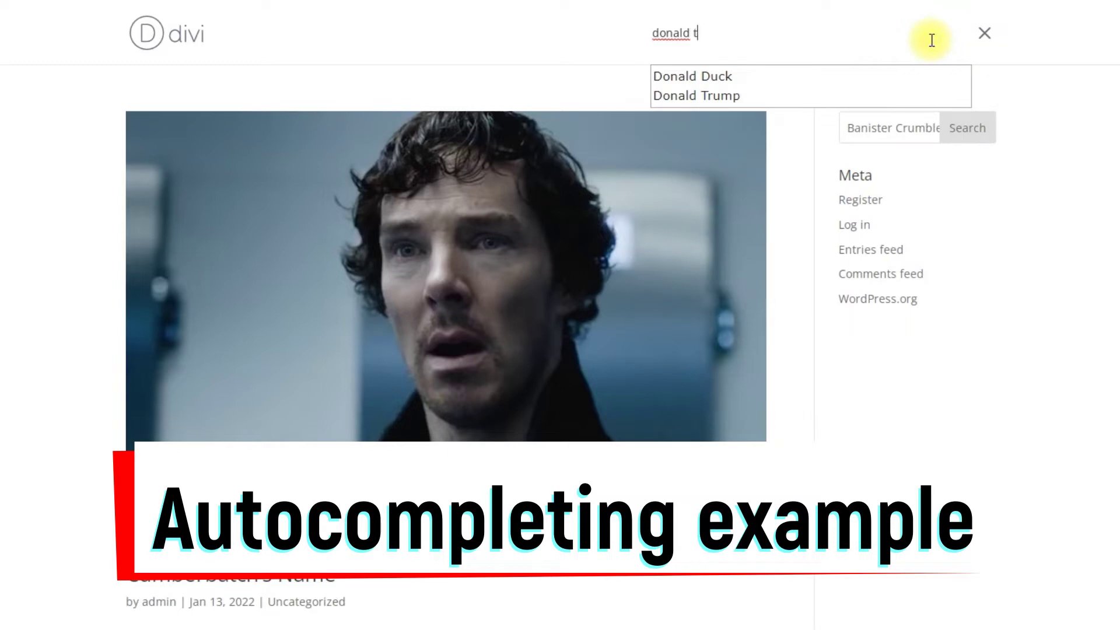
type(" r")
key("Down")
key("Return")
key("Return")
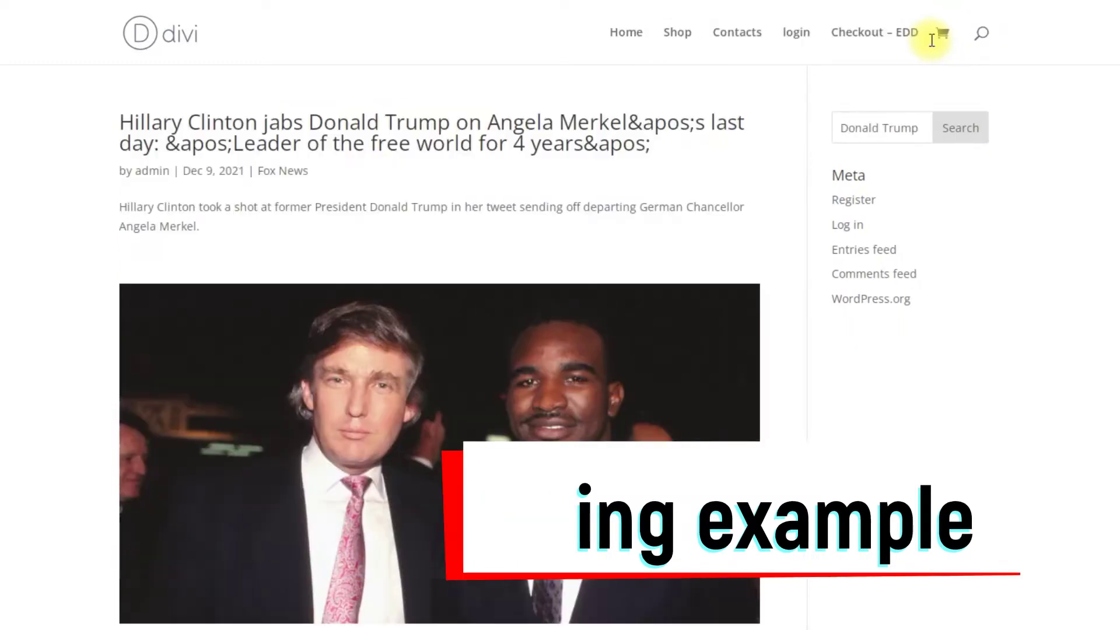
Search the site for Lord Voldemort, landing on the ban-warning page
left_click(981, 36)
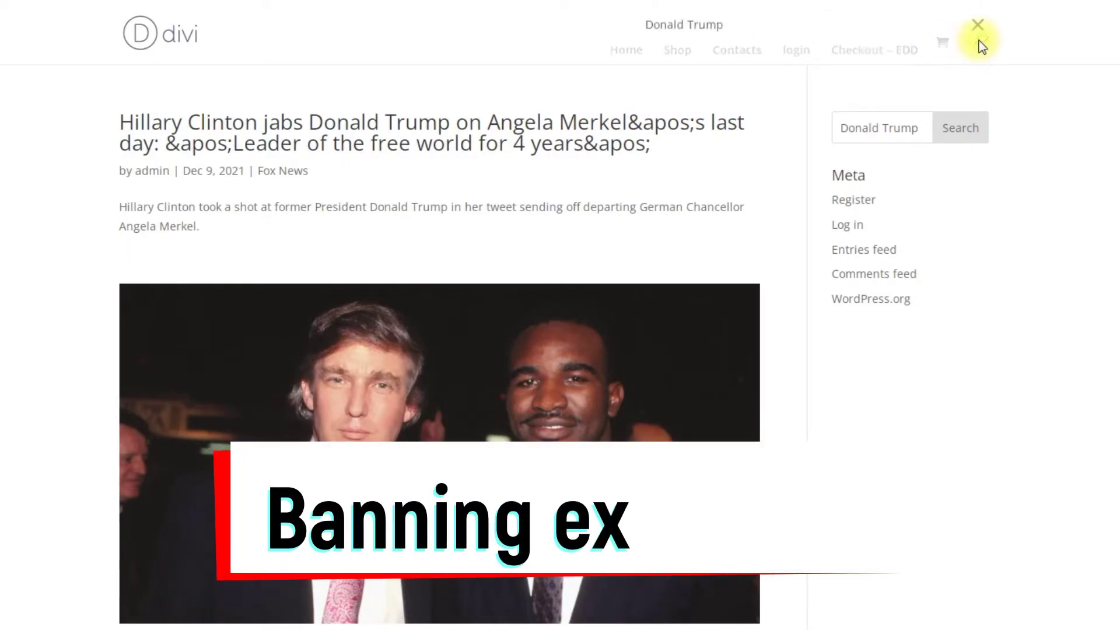
key("End")
key("ctrl+shift+Left")
key("ctrl+shift+Left")
type("Lord Voldemo")
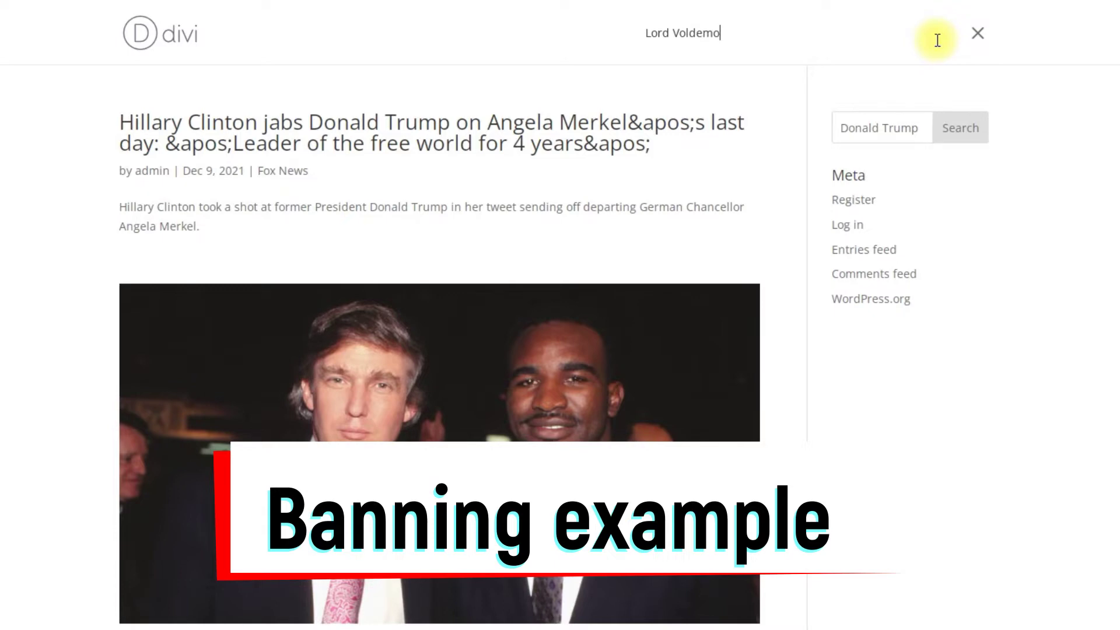
key("Return")
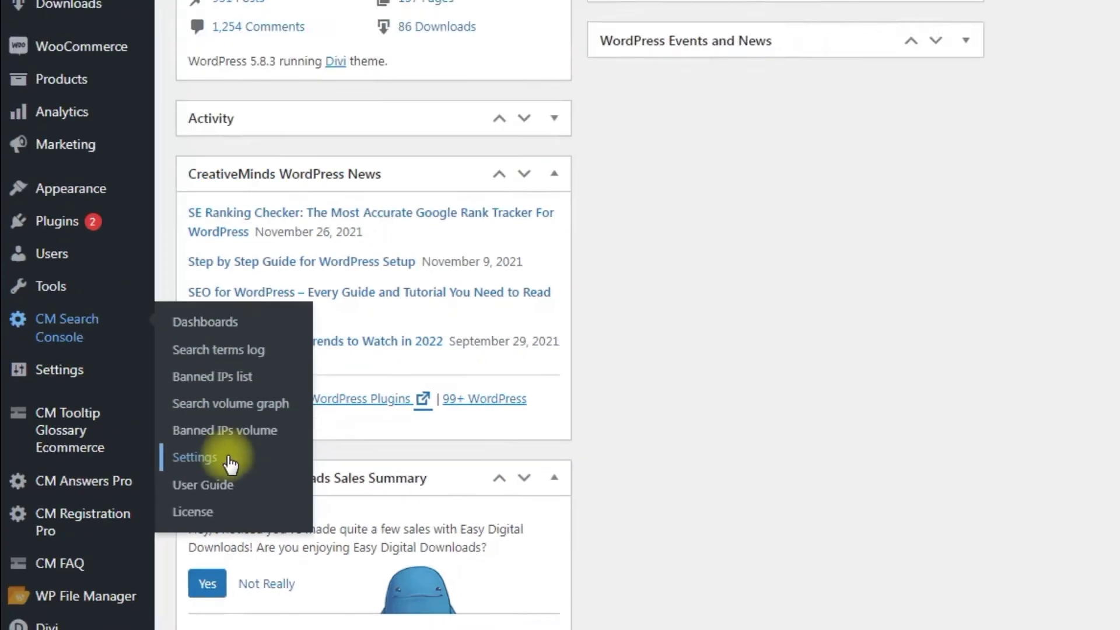
Go to CM Search Console Settings and scroll through its General options
left_click(231, 462)
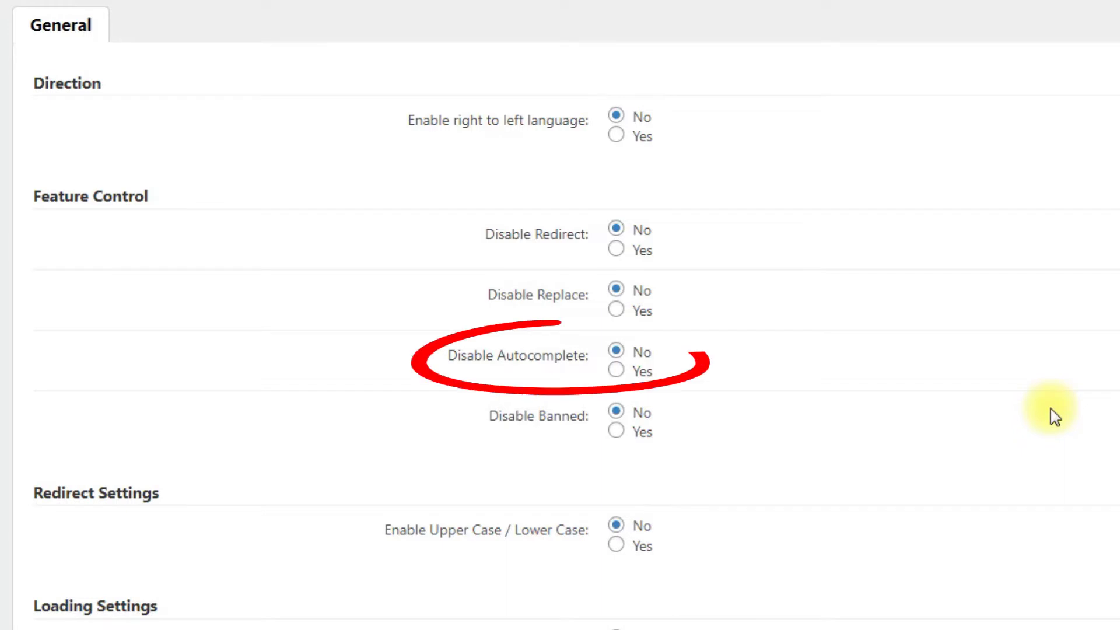
scroll(1054, 105, "down", 3)
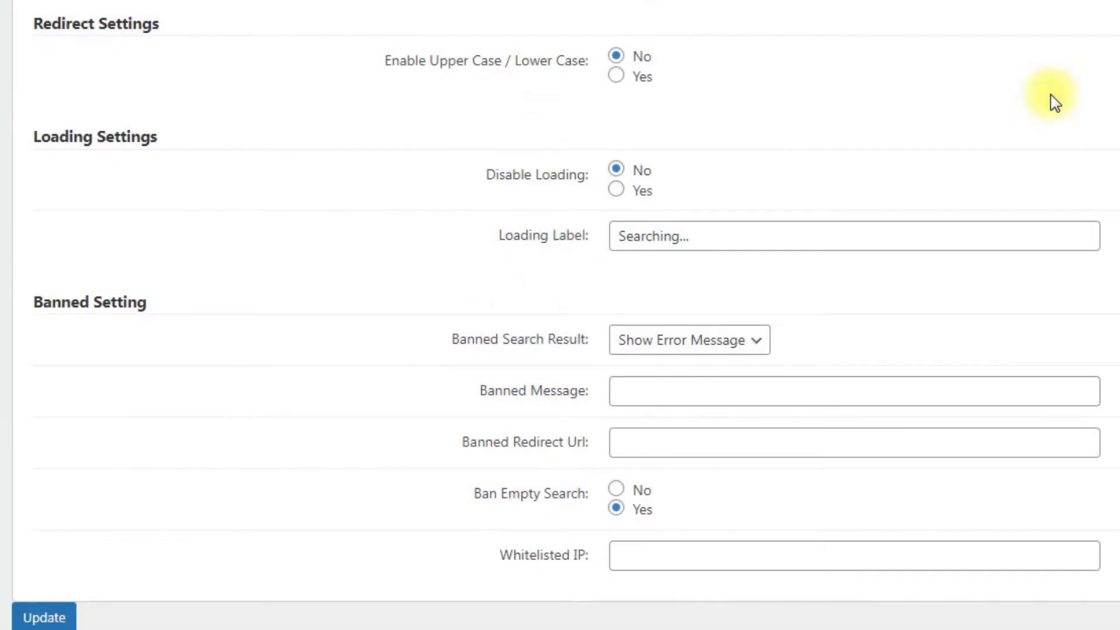
Update the settings with autocomplete left on, then view the CM Search Console Dashboards
left_click(40, 617)
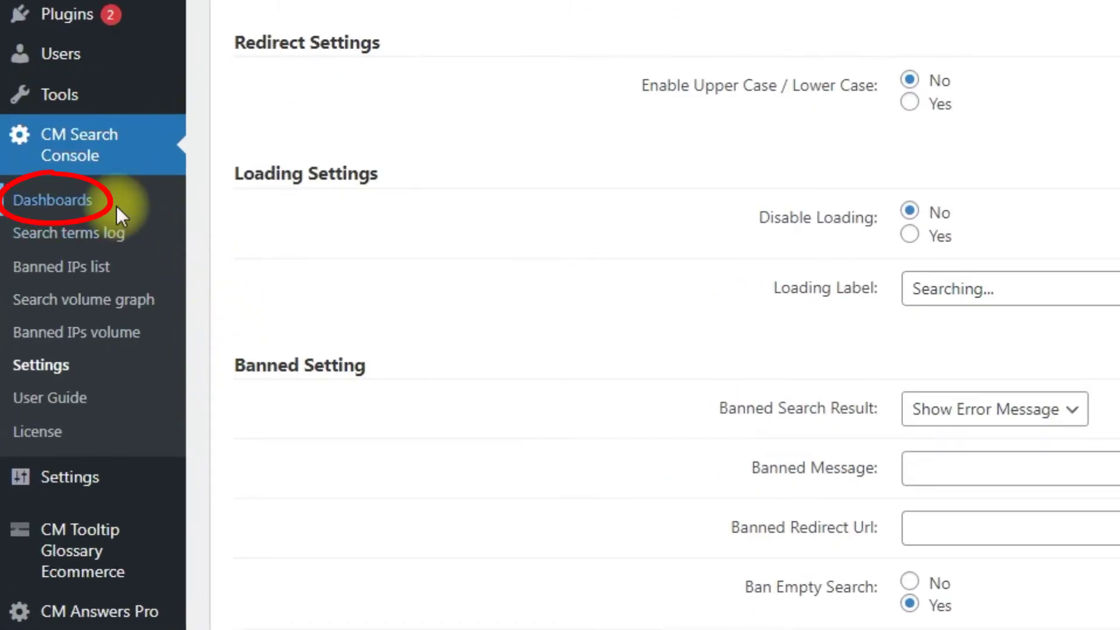
left_click(117, 205)
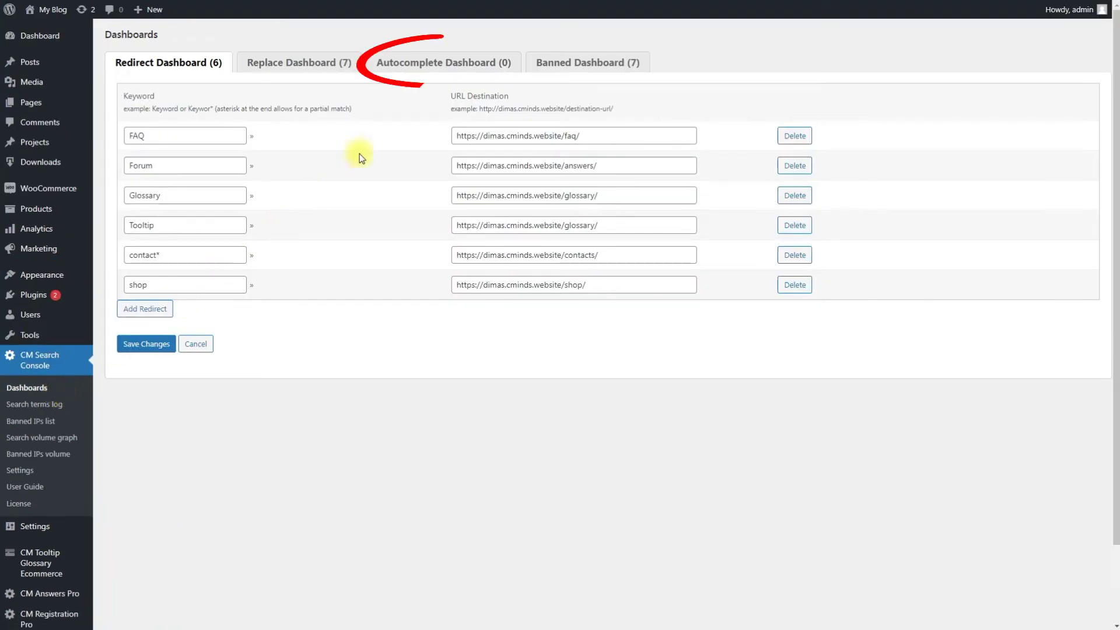
Add Donald Duck and Donald Trump as autocomplete terms
left_click(465, 69)
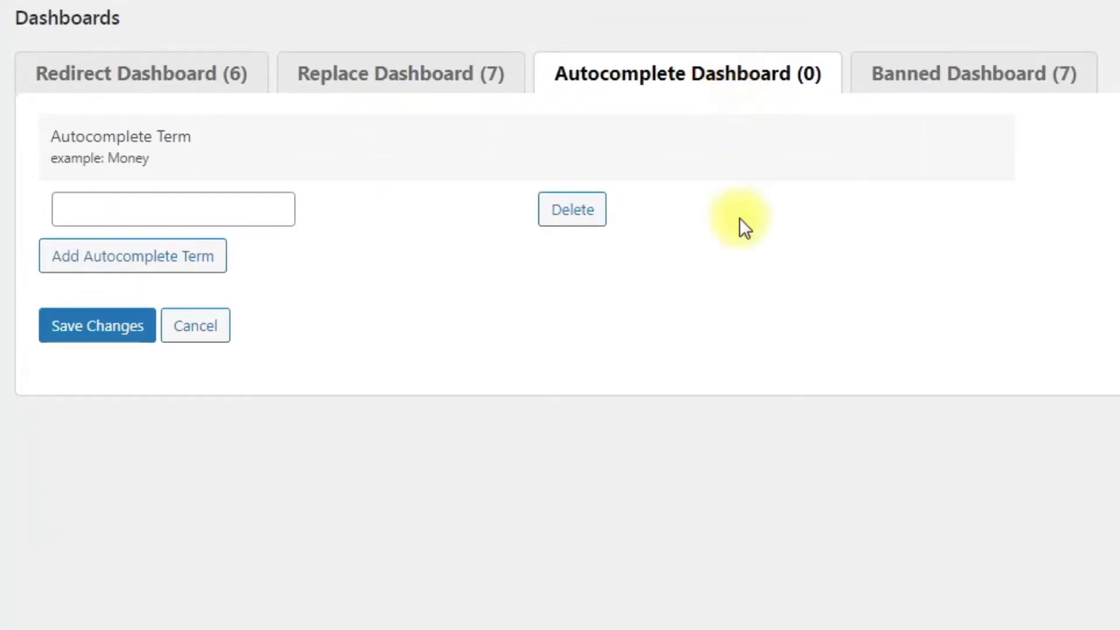
left_click(225, 210)
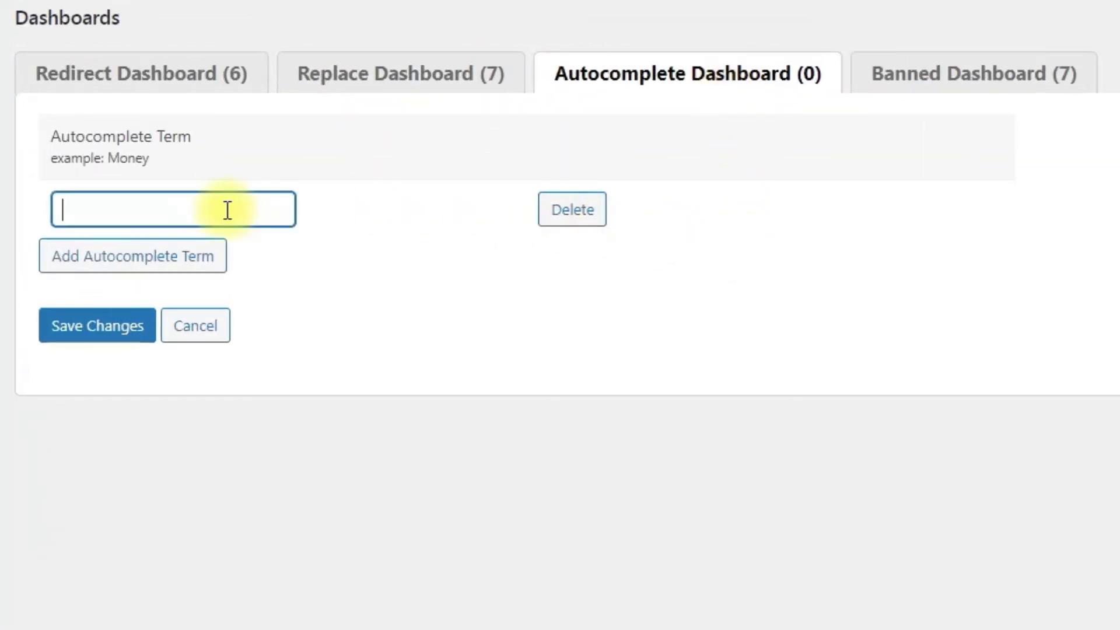
type("Donald Duck")
left_click(119, 341)
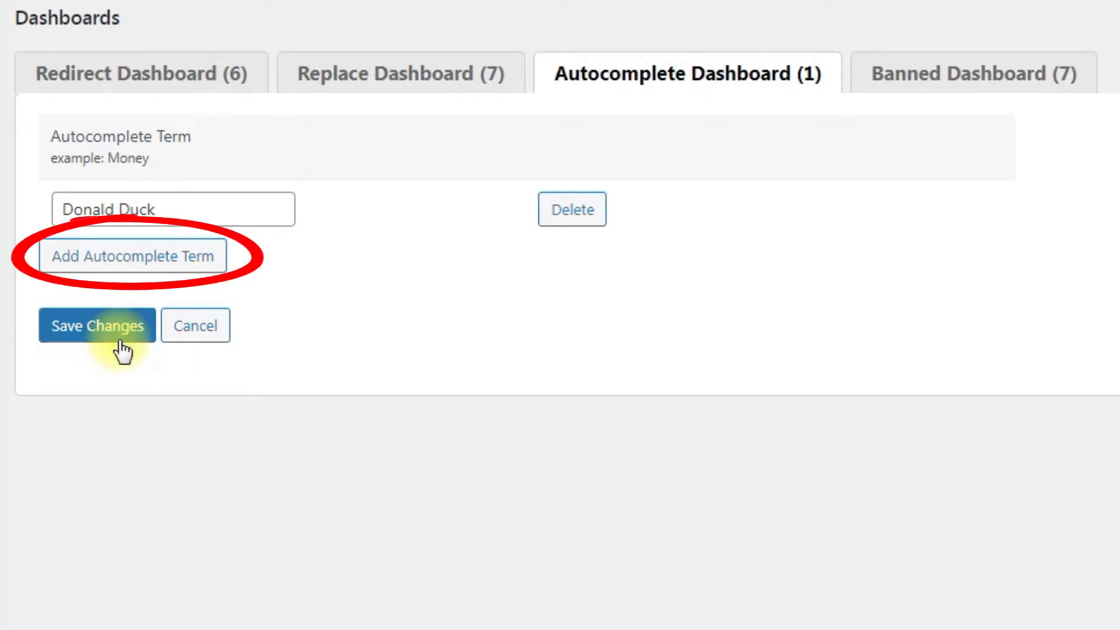
left_click(168, 260)
left_click(220, 270)
type("Donald Trump")
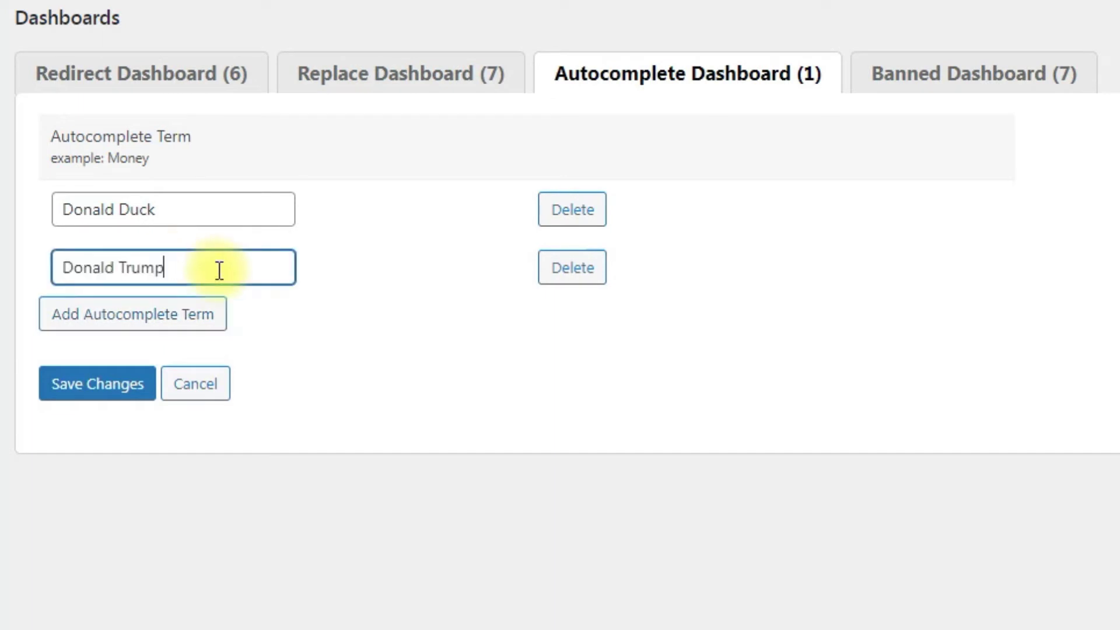
Add Donatello, Donut, Dove and Drill as autocomplete terms and save the list
left_click(212, 315)
type("Donatello")
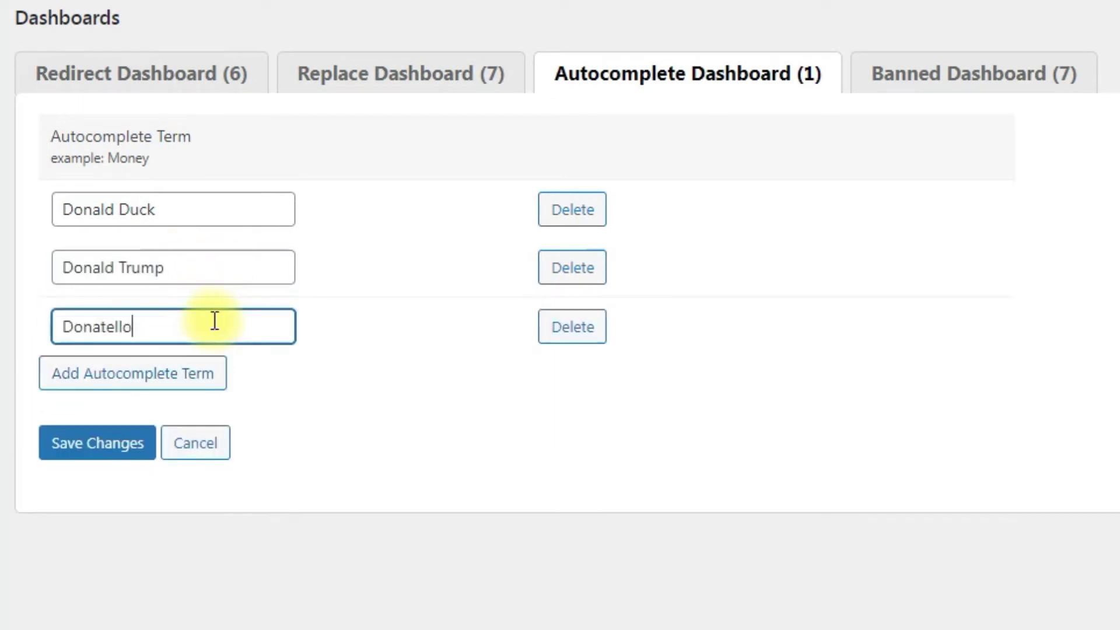
left_click(211, 375)
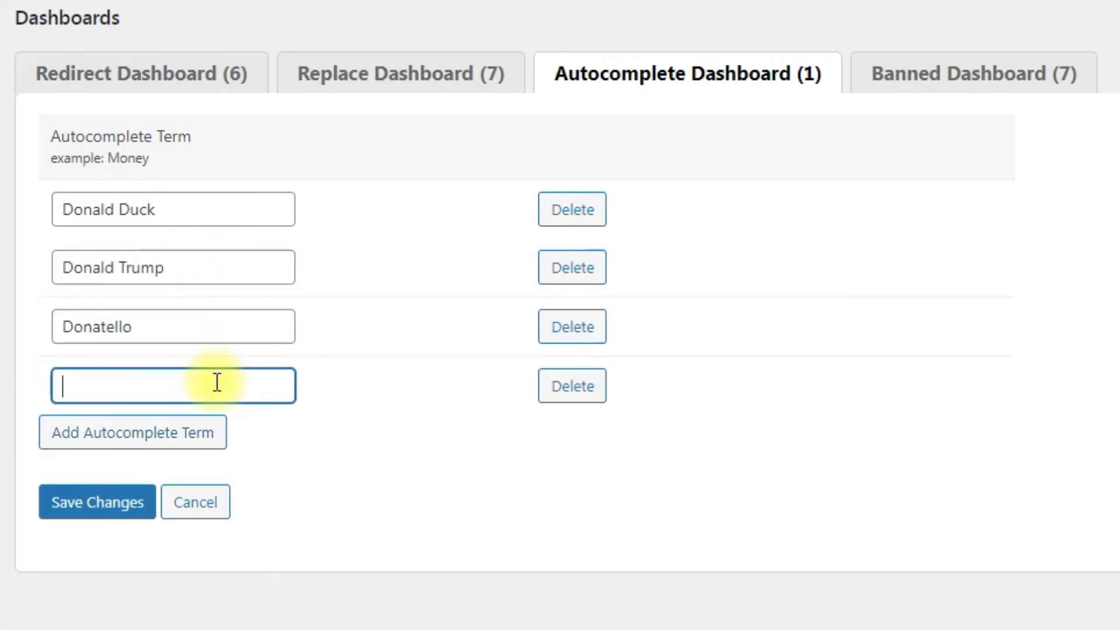
type("Donut")
left_click(216, 424)
type("Dove")
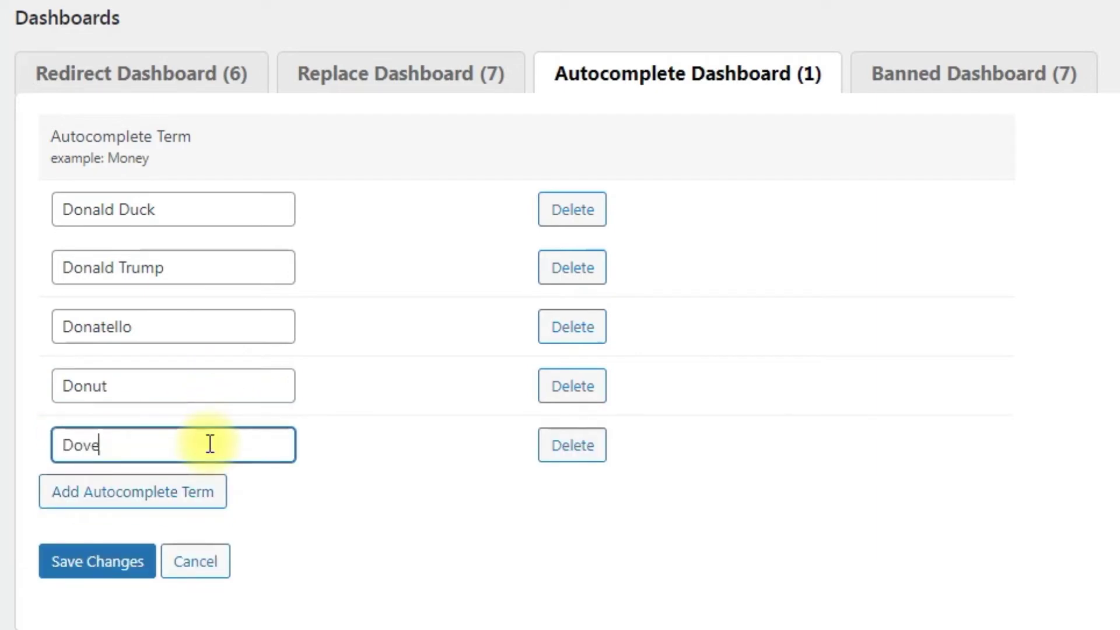
left_click(204, 492)
type("Drill")
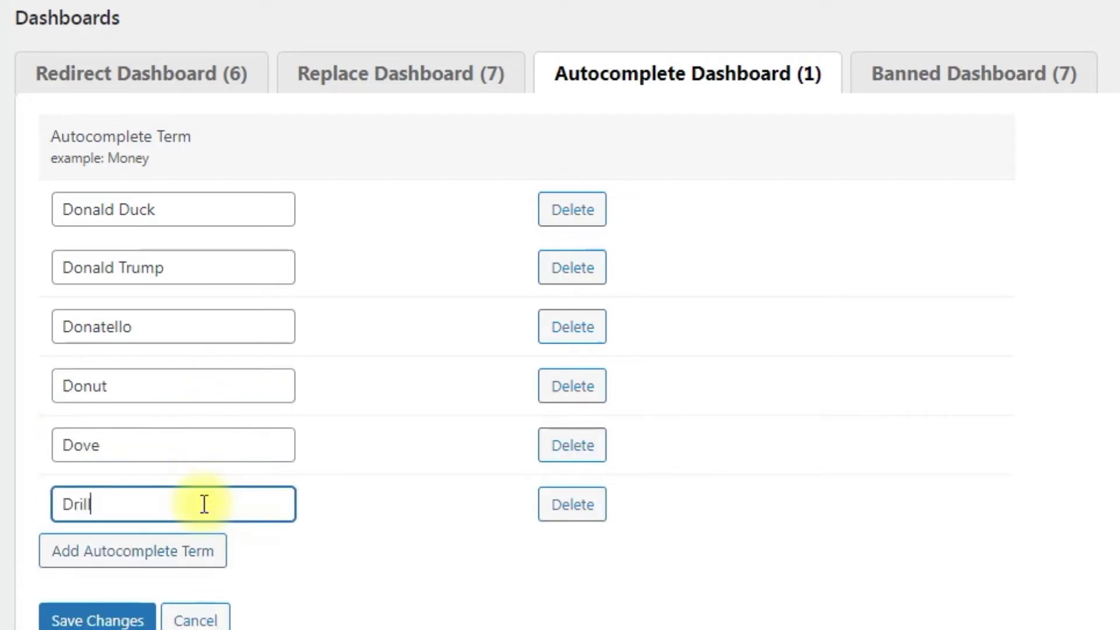
left_click(98, 618)
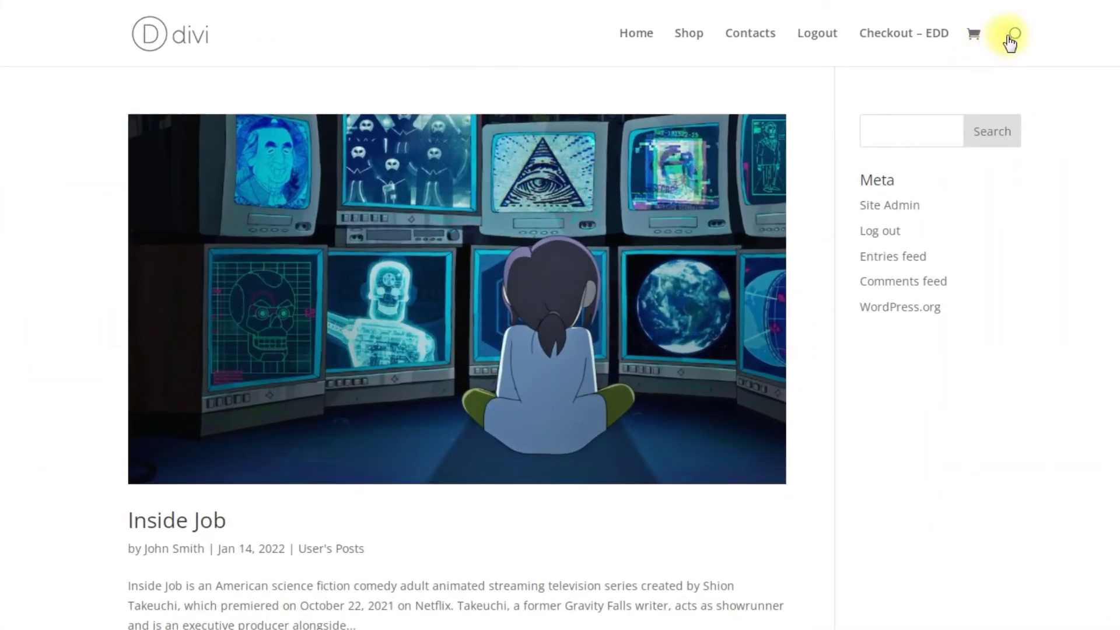
Search the Divi site for Donald Trump via its autocomplete suggestion and scroll the resulting posts
left_click(1012, 36)
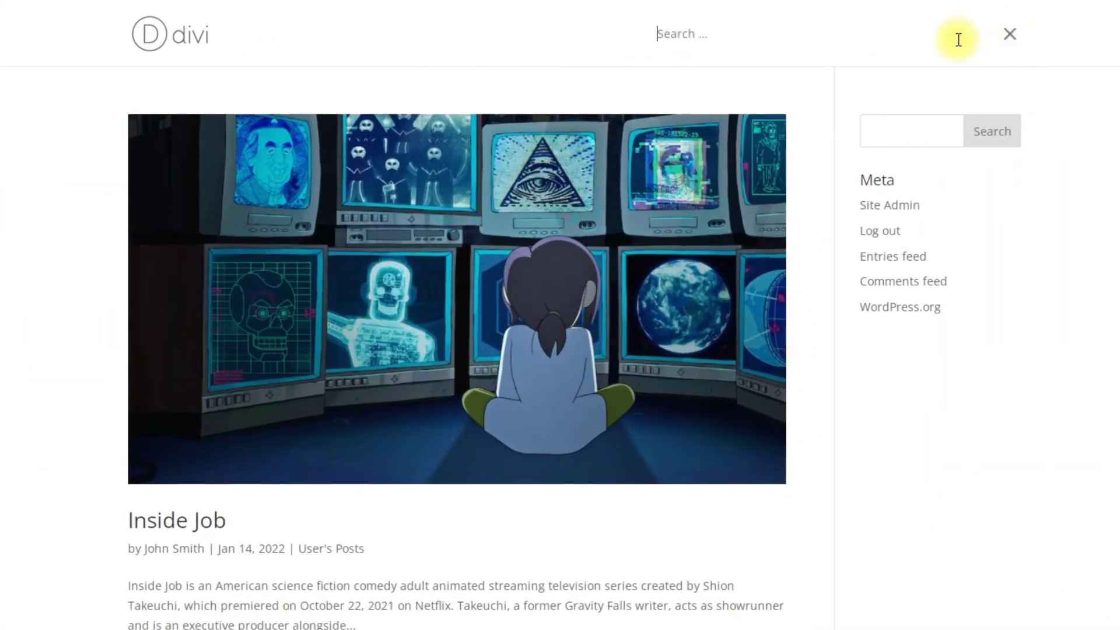
type("don")
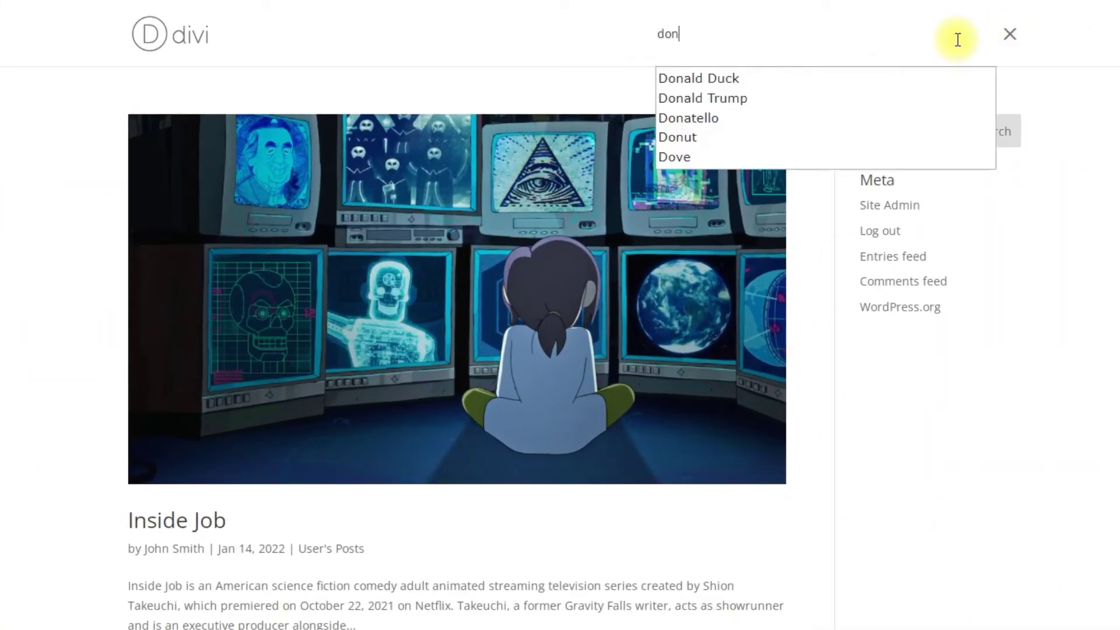
type("ald ")
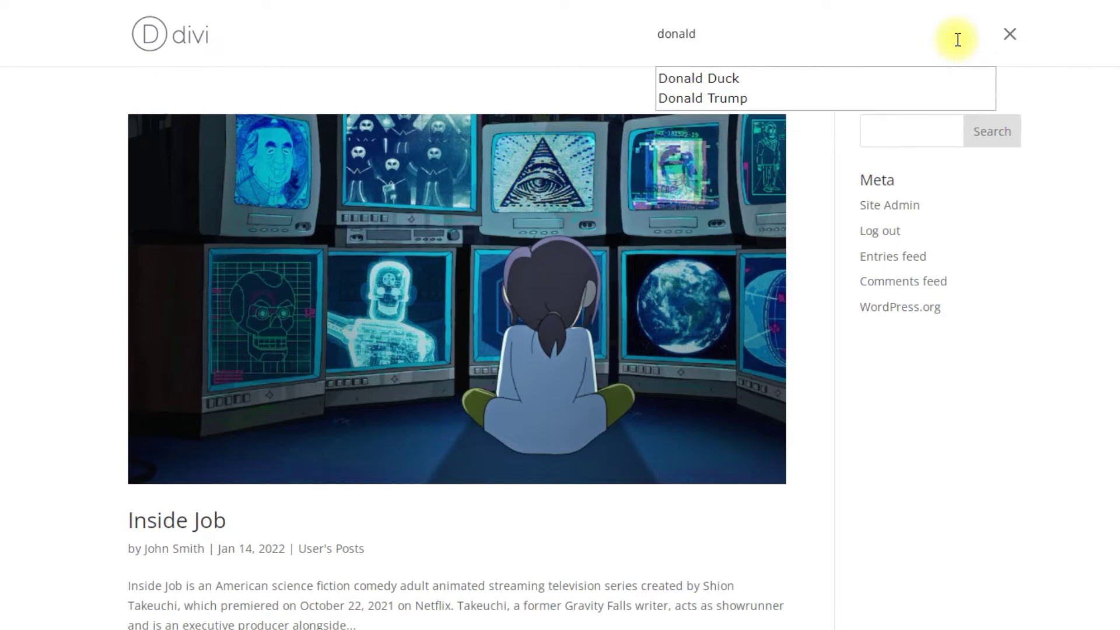
type("t")
key("Down")
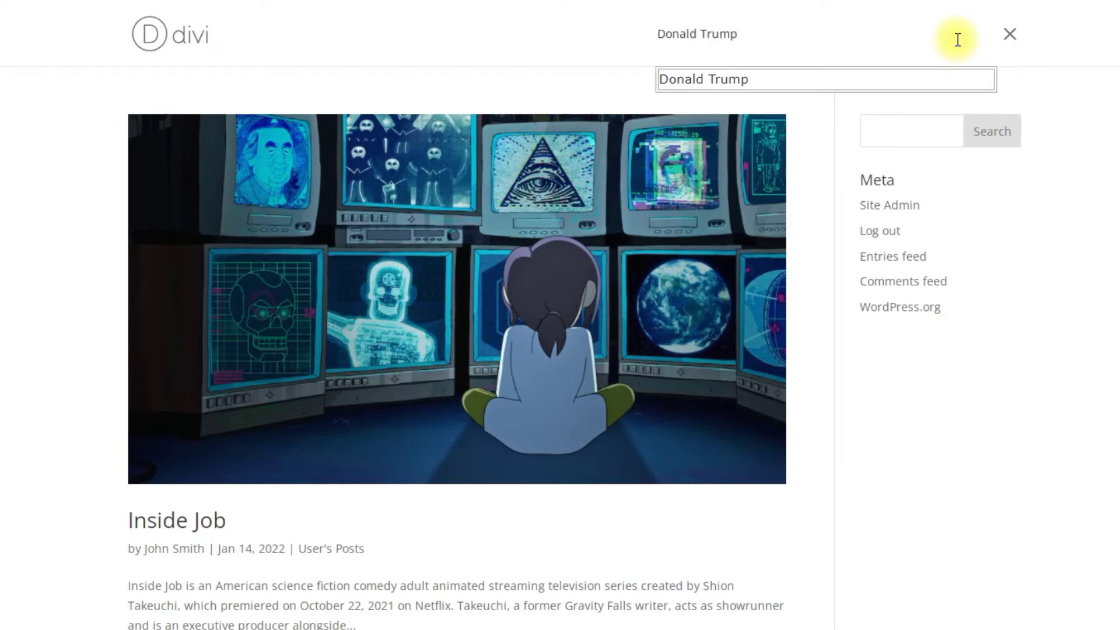
key("Return")
key("Return")
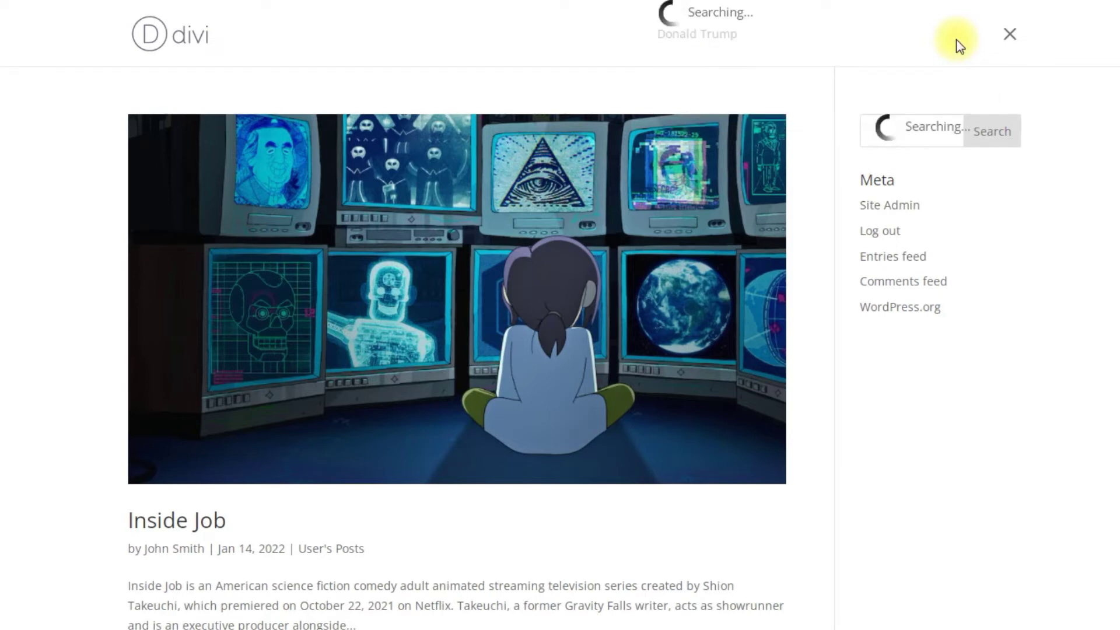
scroll(816, 263, "down", 2)
scroll(804, 315, "down", 7)
scroll(805, 315, "down", 9)
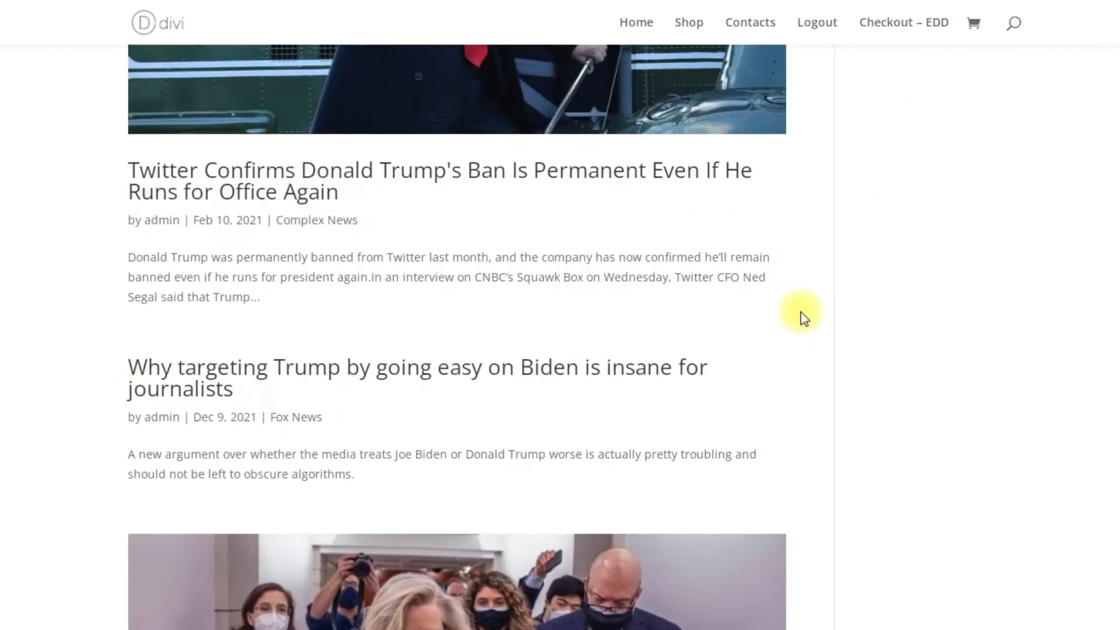
scroll(802, 316, "down", 3)
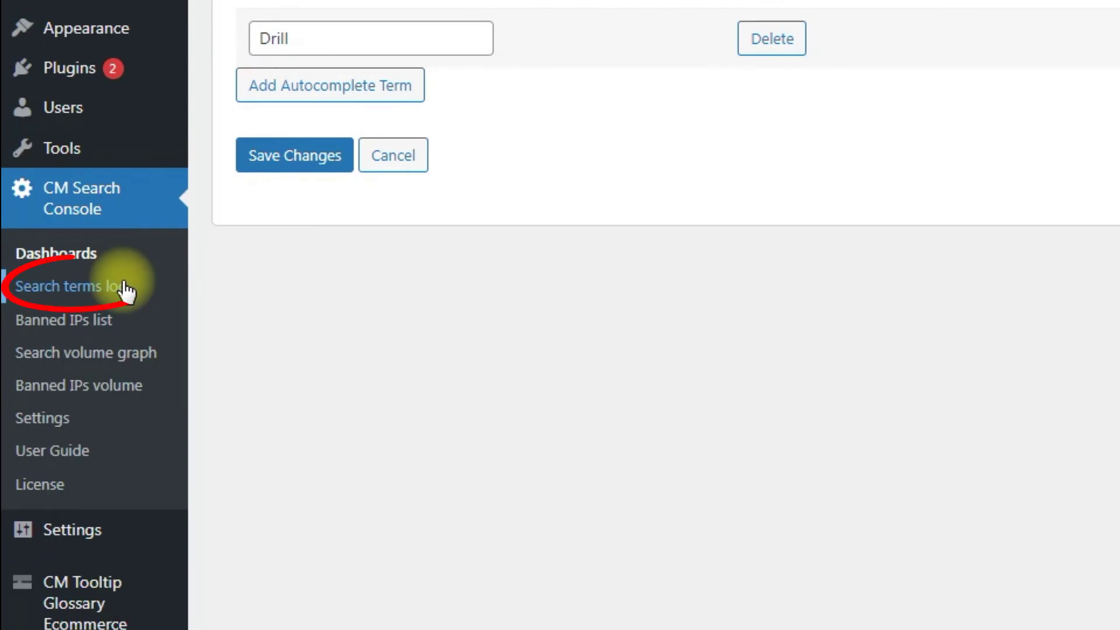
Show the Search Terms Log and try its start-date calendar and autocomplete filter
left_click(125, 287)
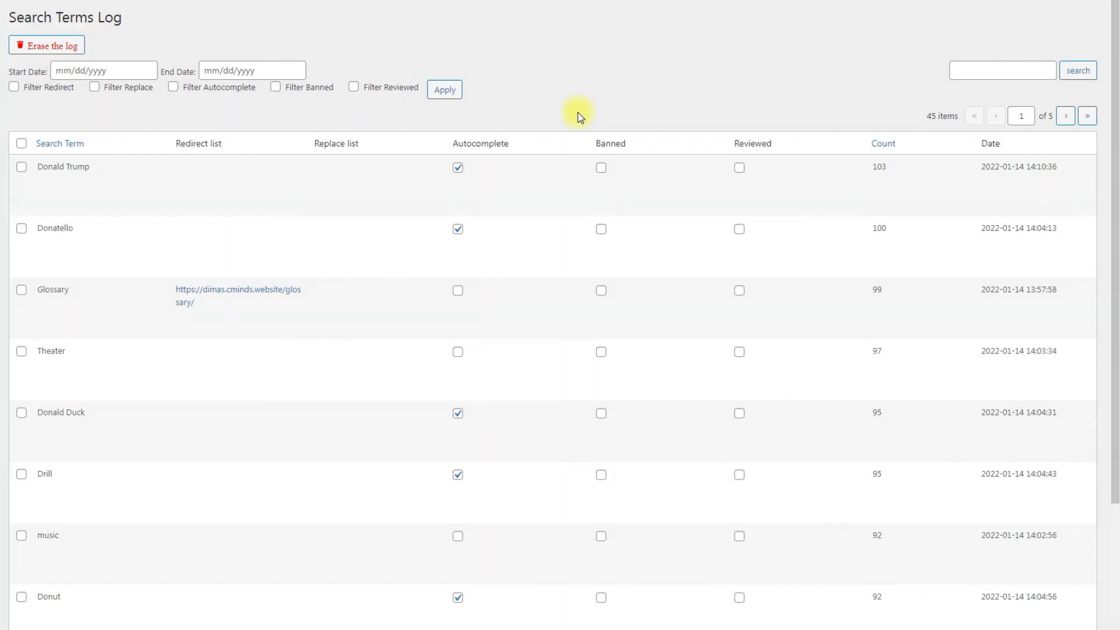
left_click(145, 69)
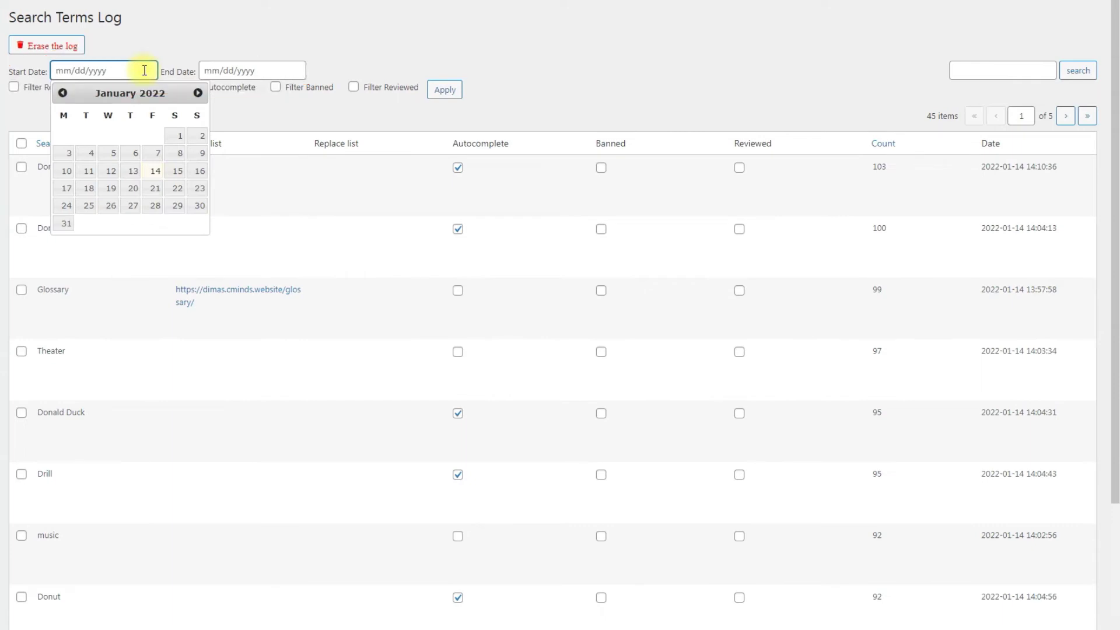
left_click(534, 72)
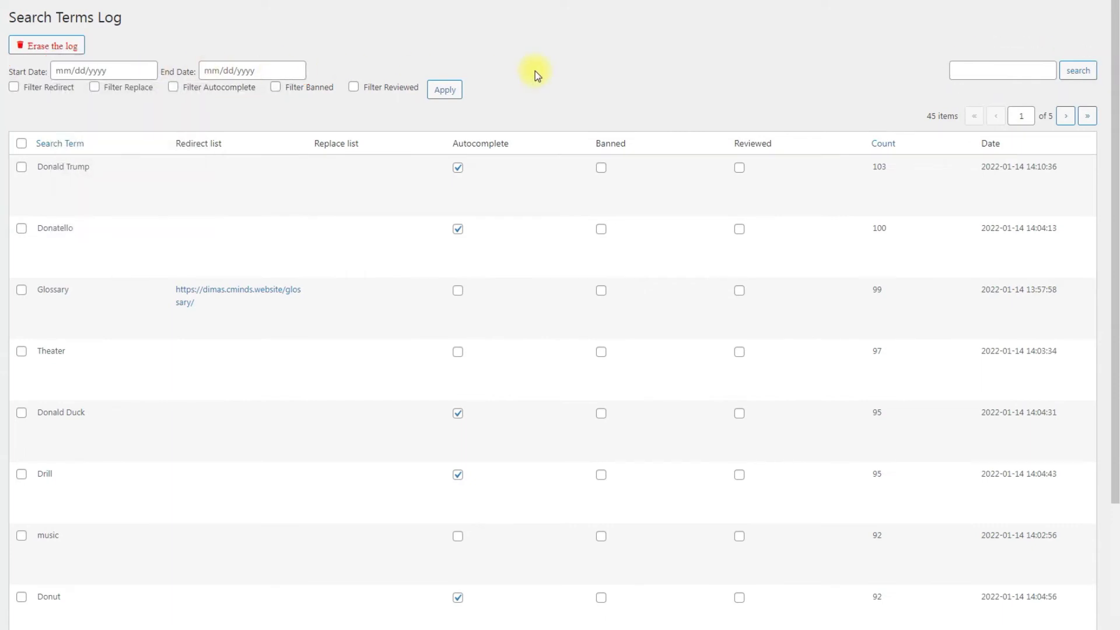
left_click(236, 88)
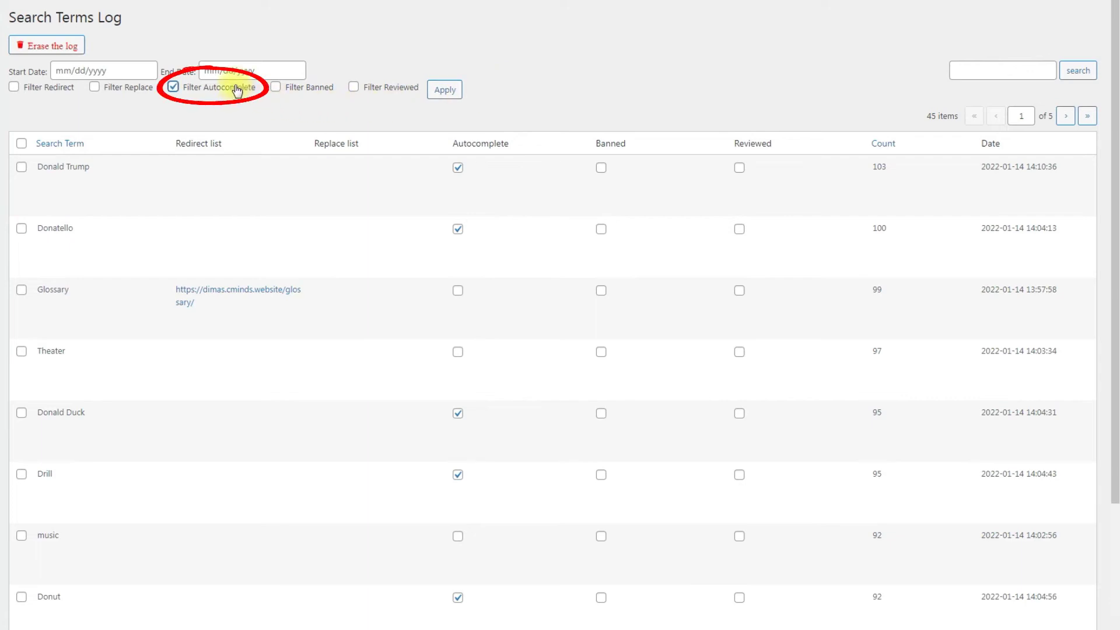
left_click(236, 88)
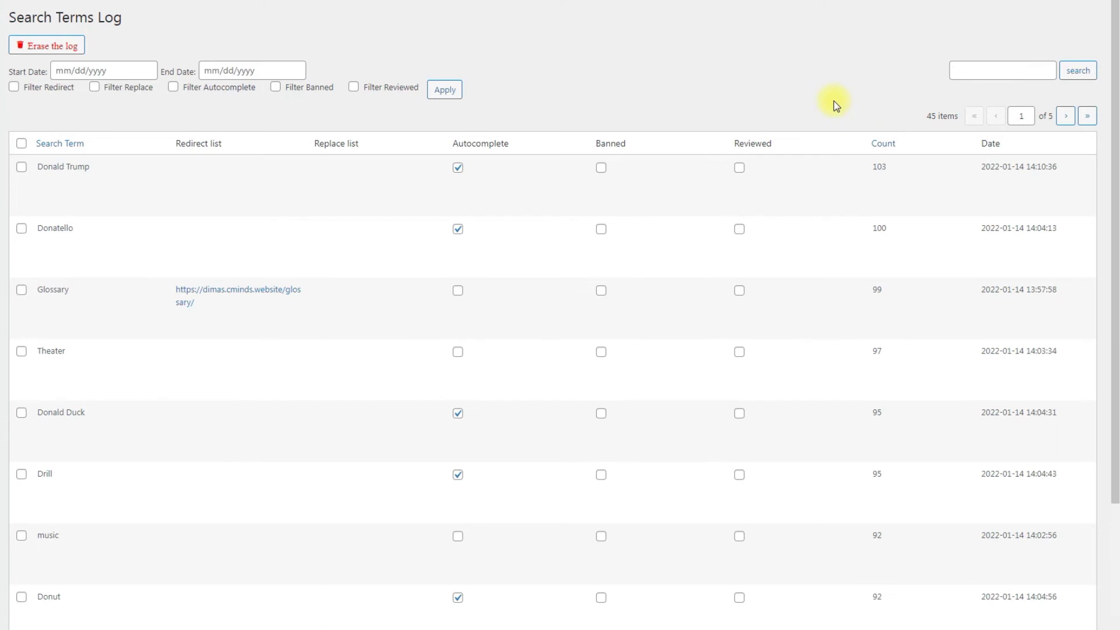
mouse_move(184, 200)
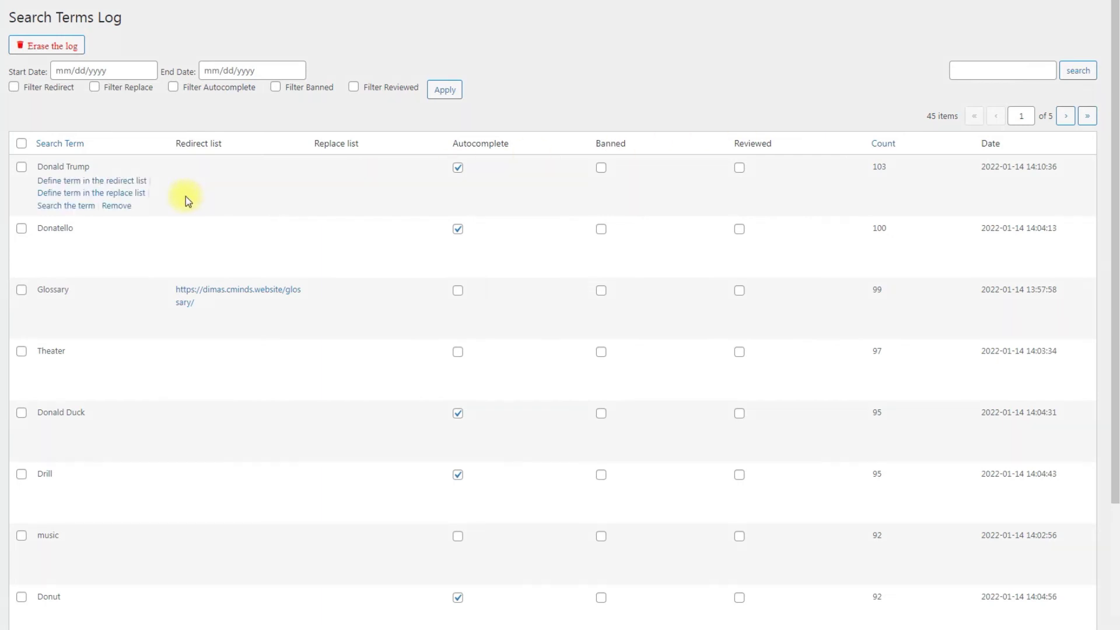
Search the logged Donald Trump term, then flag Glossary as an autocomplete term in the log
left_click(73, 210)
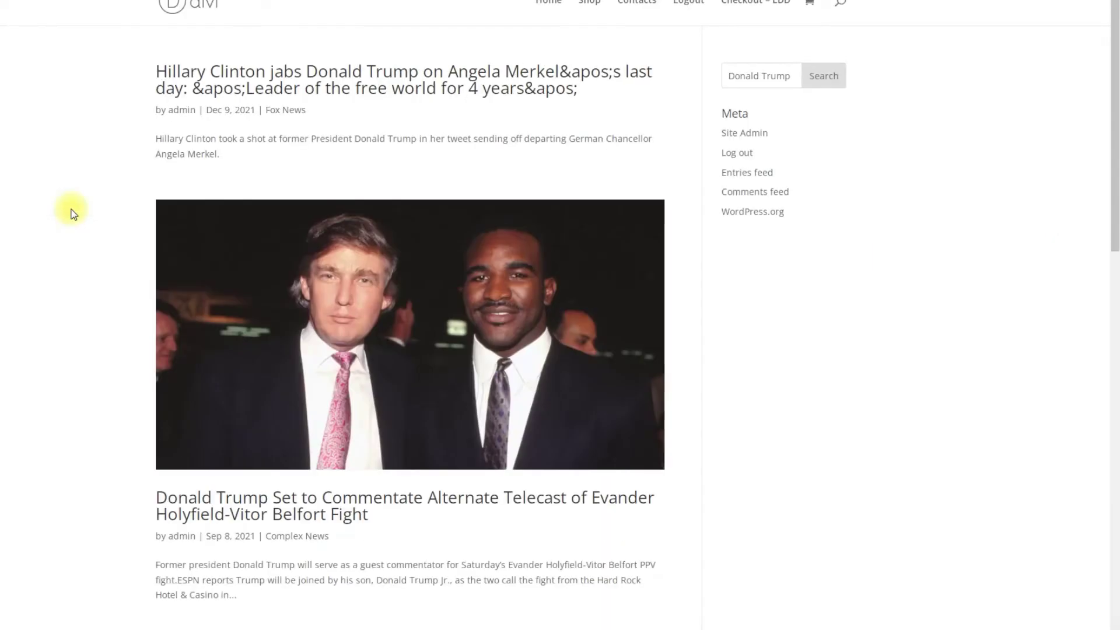
scroll(73, 213, "down", 2)
scroll(72, 213, "down", 6)
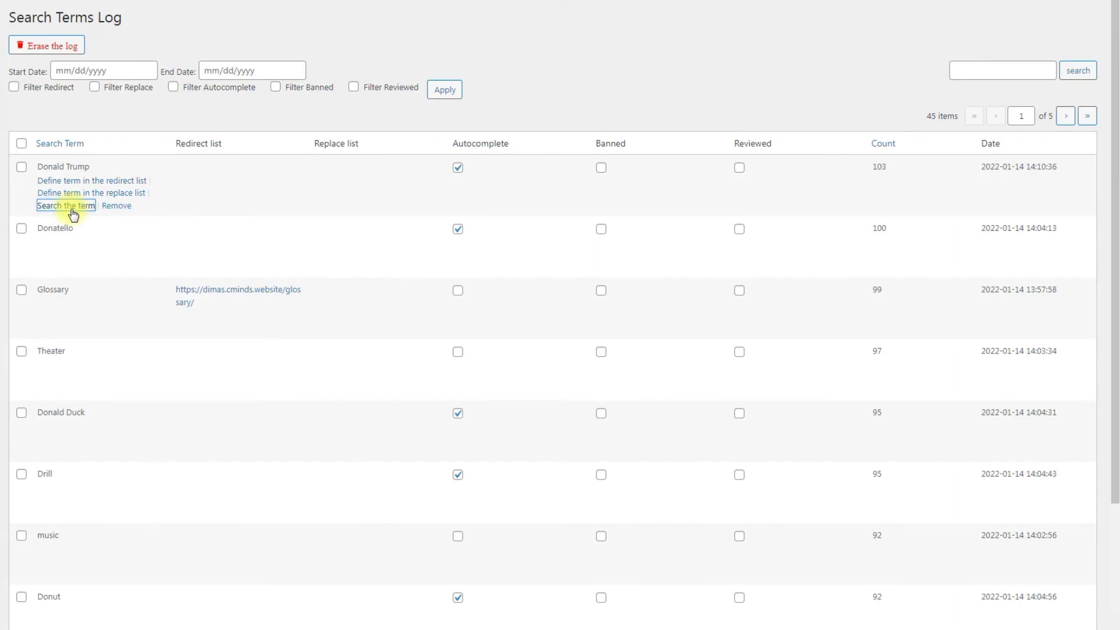
left_click(175, 208)
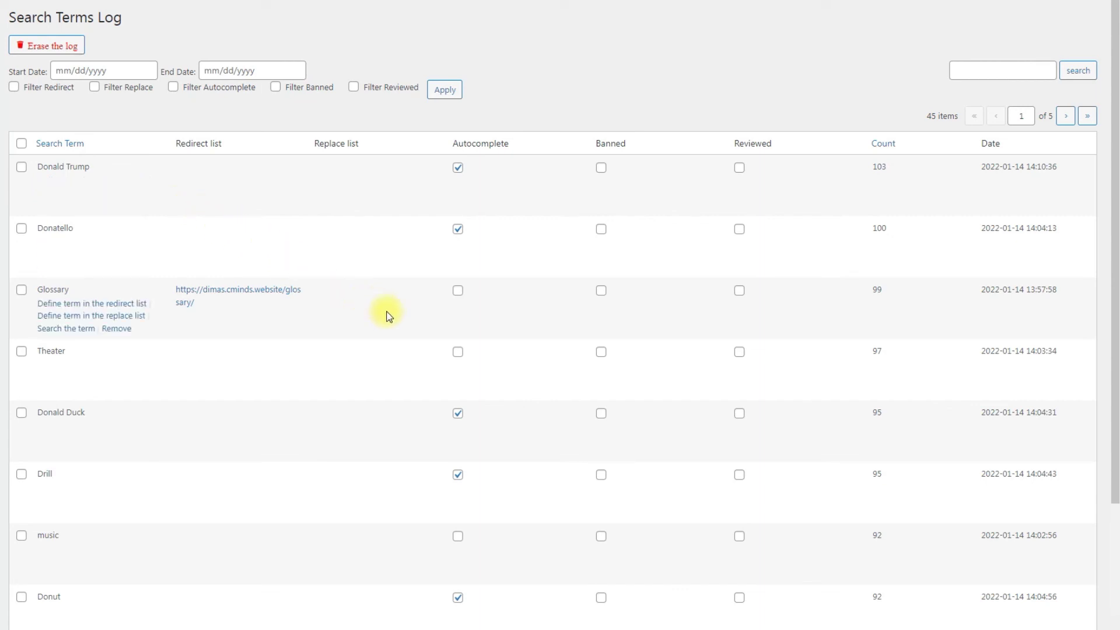
left_click(458, 291)
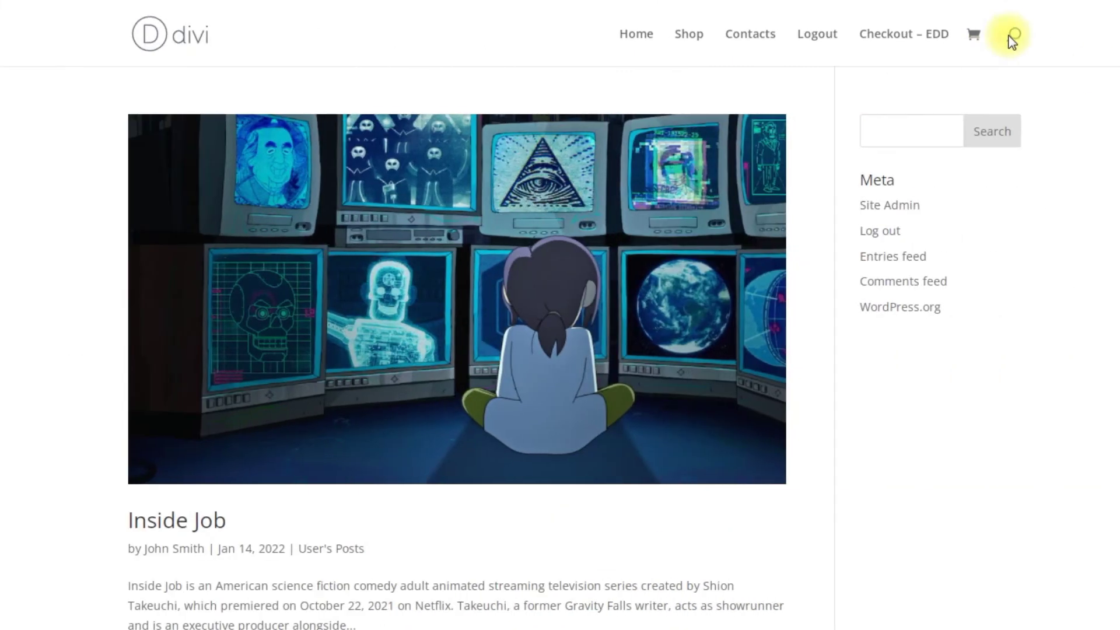
Search the Divi site for Donald Trump, selected from the suggestions for 'donald'
left_click(1007, 35)
type("donald t")
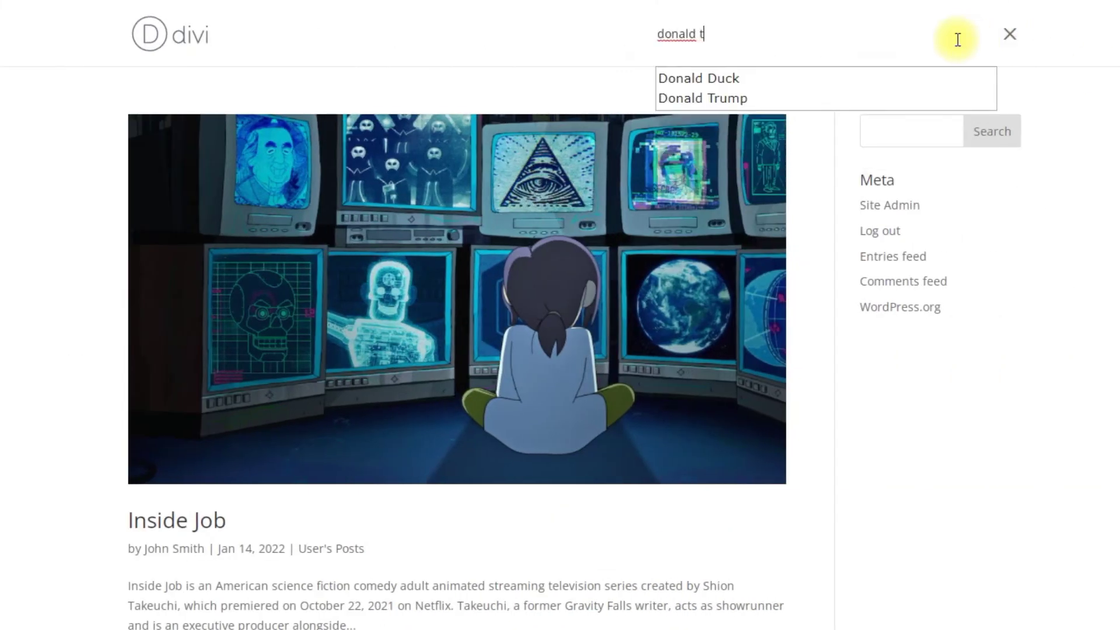
key("Down")
key("Return")
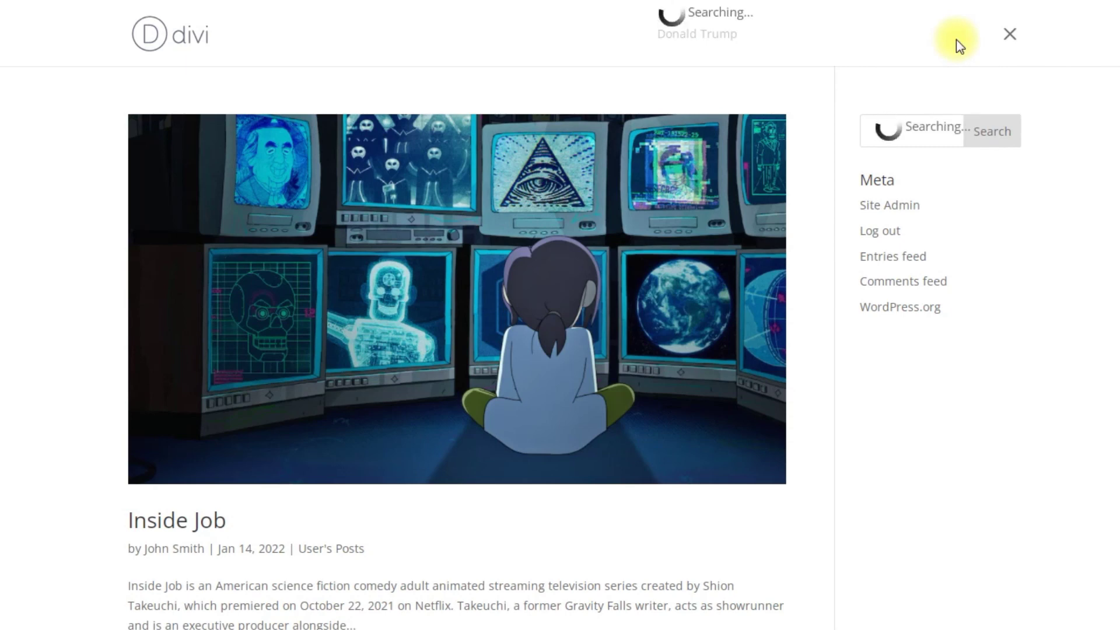